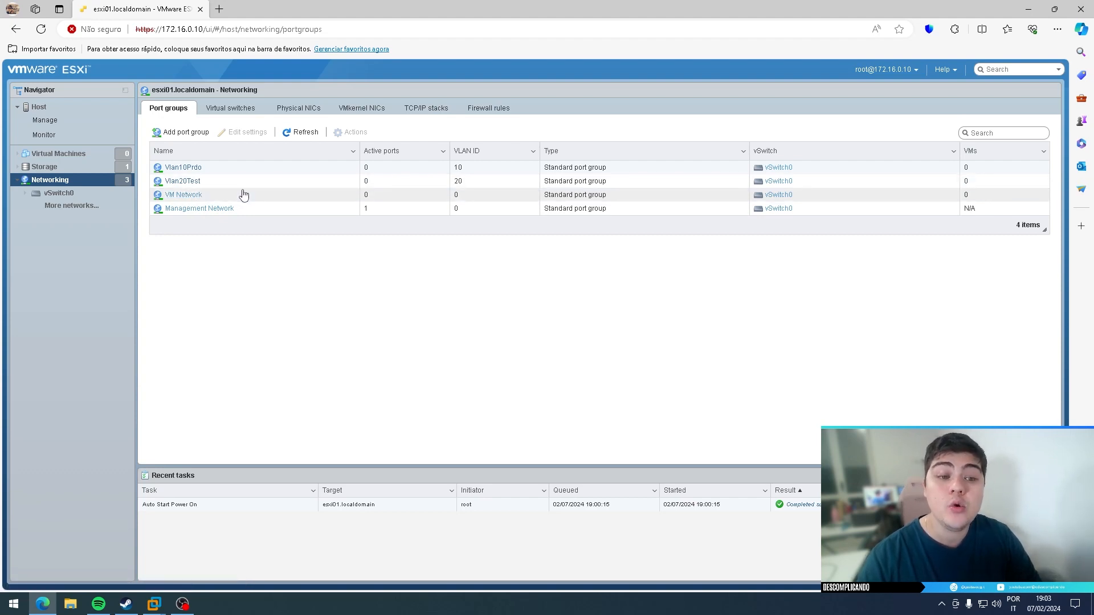
- Show the host's virtual switches list, which holds only vSwitch0
left_click(228, 108)
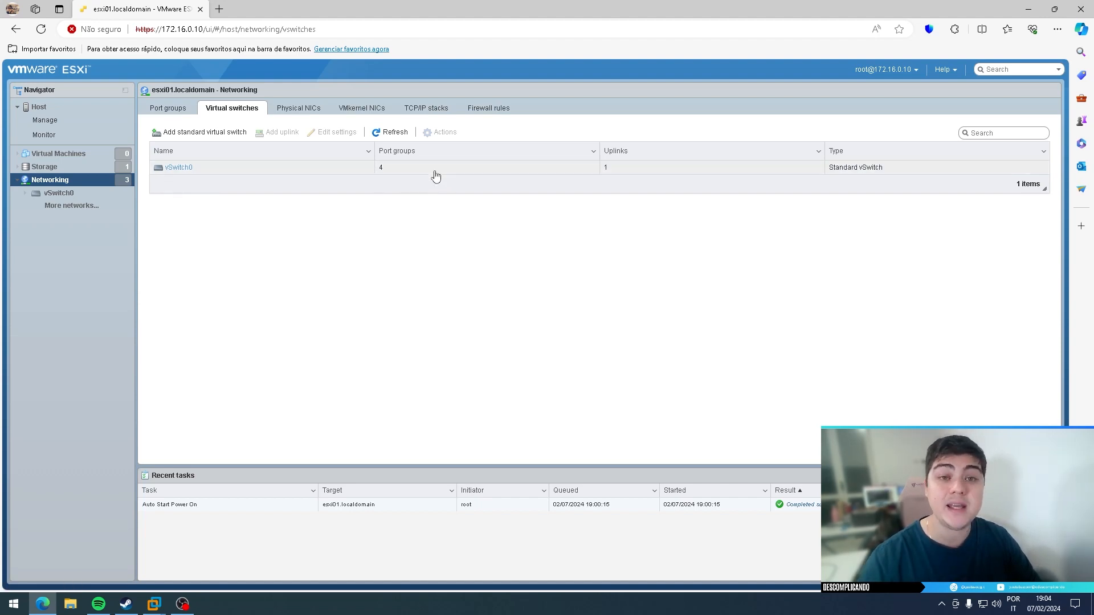
- Switch between the lists, ending on vSwitch0's four port groups, including Vlan10Prdo and Vlan20Test
left_click(193, 114)
left_click(228, 110)
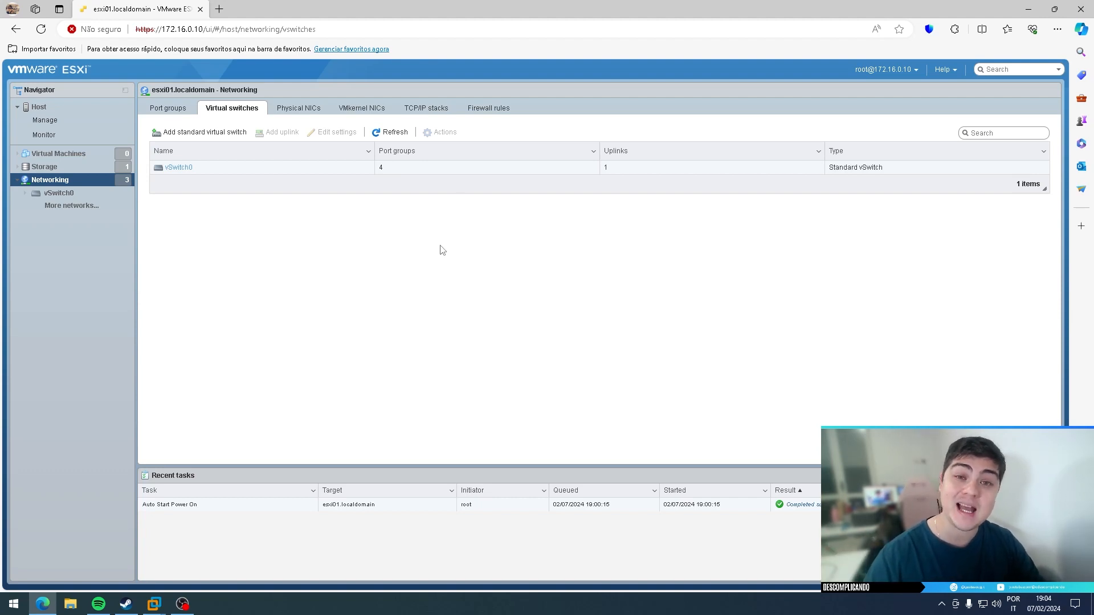
left_click(169, 106)
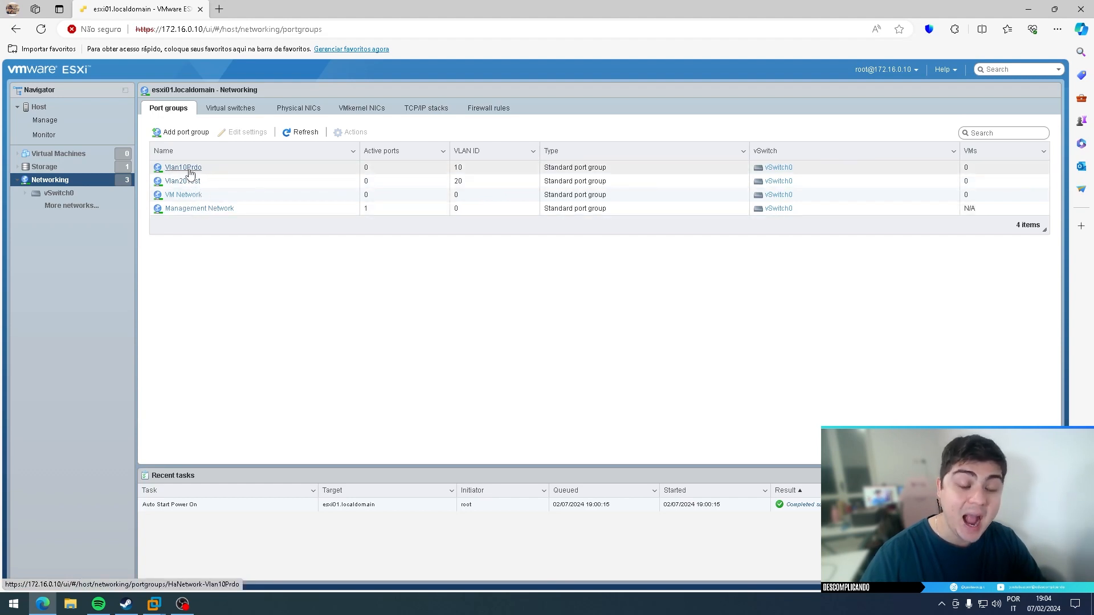
- From the virtual switches list, open vSwitch0's details, showing its single uplink vmnic0
left_click(225, 110)
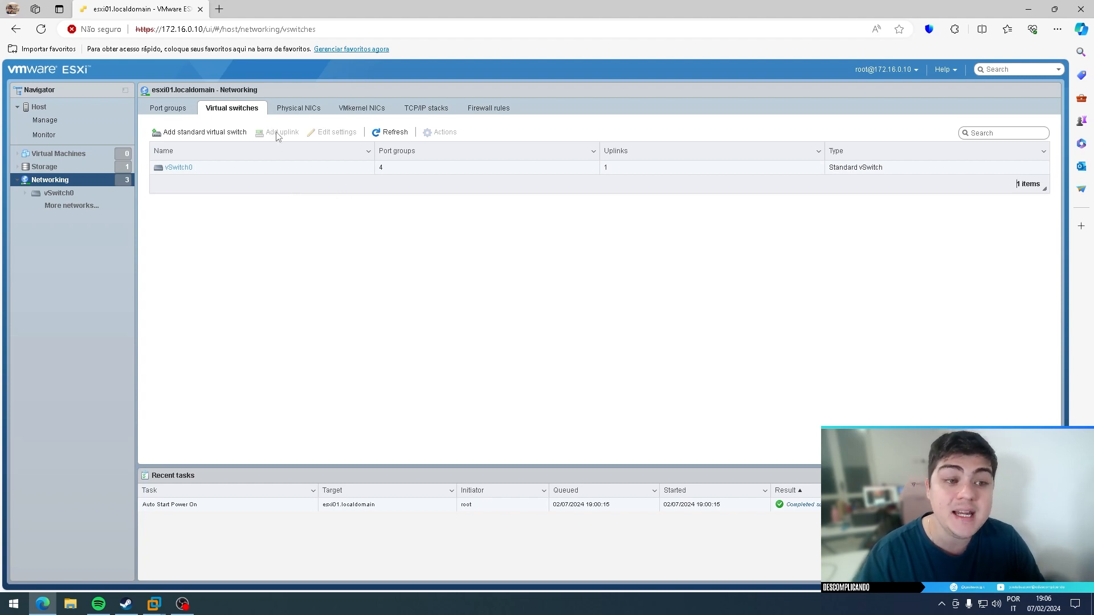
left_click(177, 168)
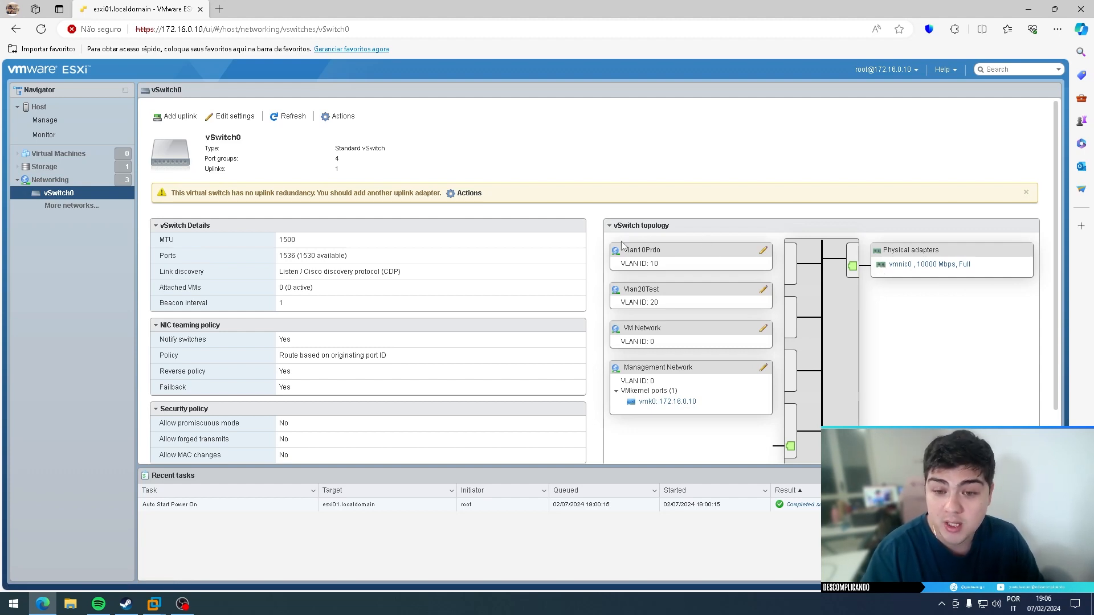
left_click(608, 225)
left_click(609, 226)
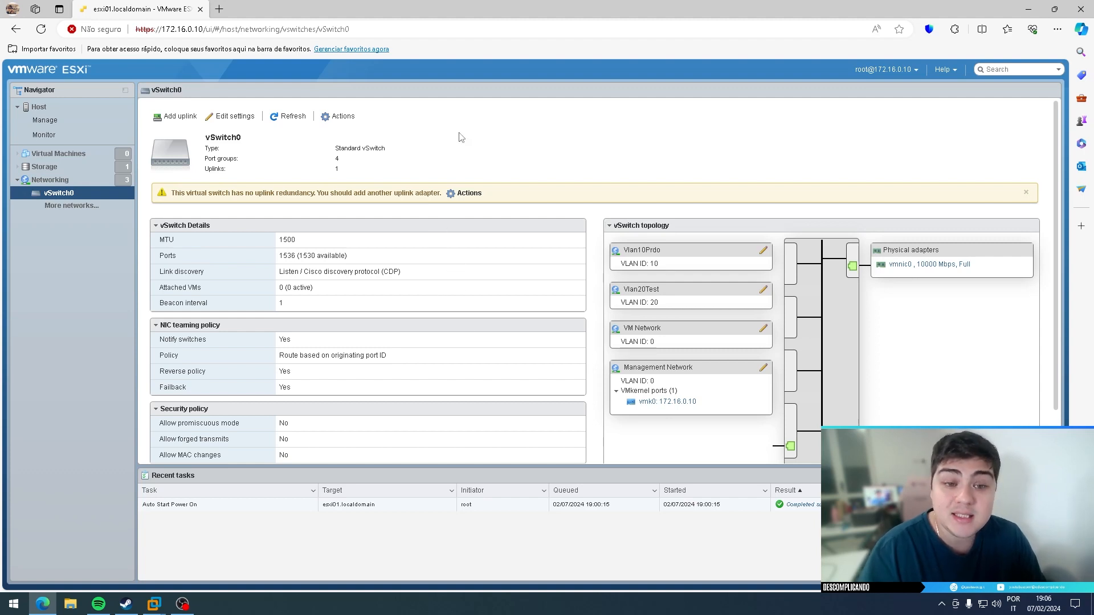
left_click(465, 193)
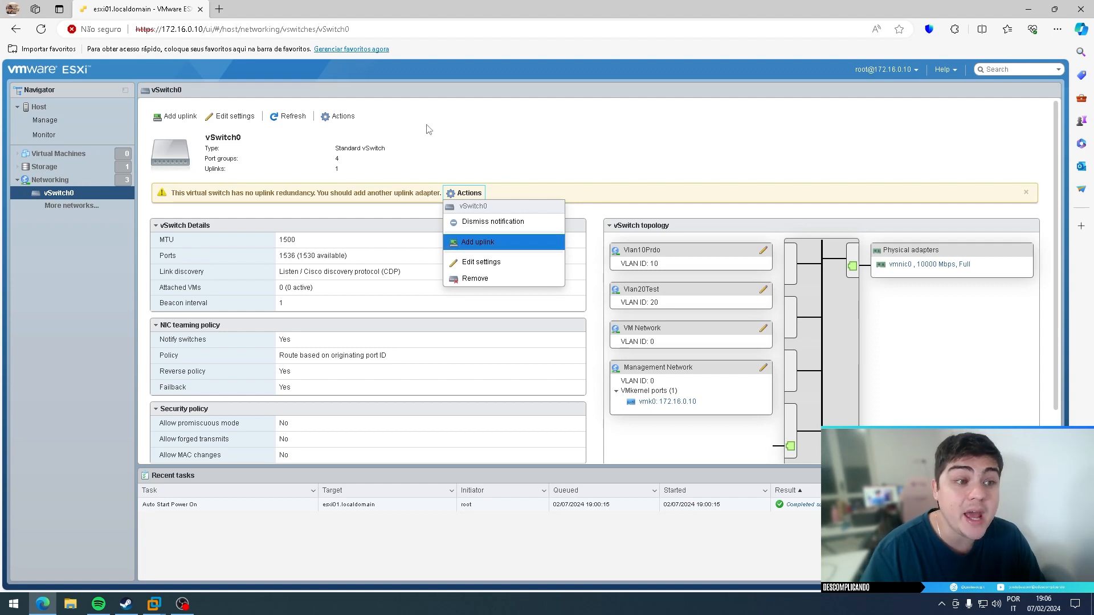
- Add vmnic1 to vSwitch0 as Uplink 2 and save, giving it two uplinks
left_click(177, 117)
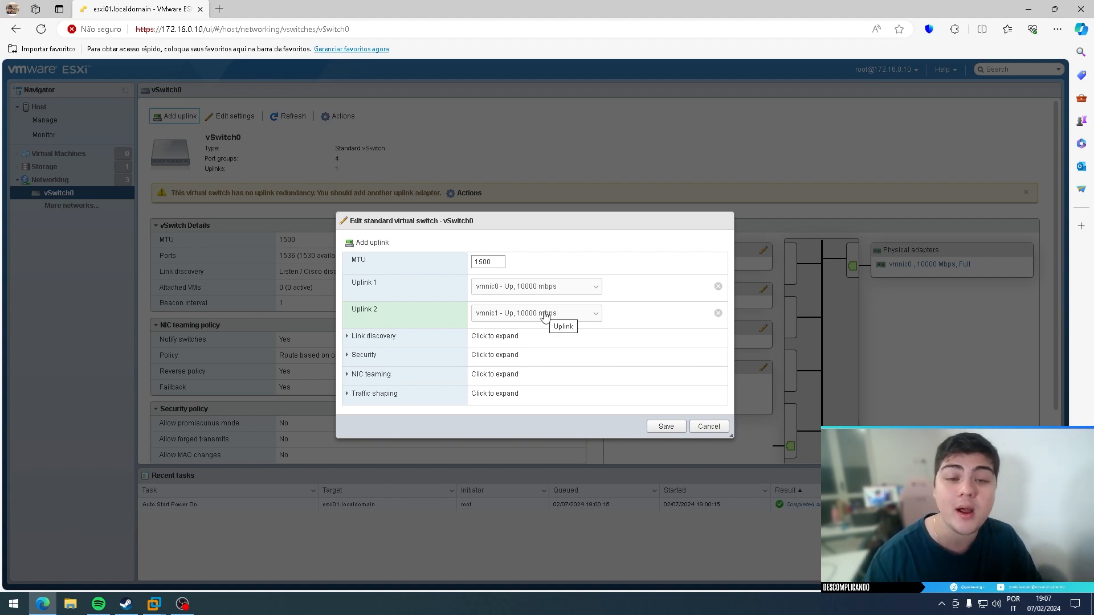
left_click(665, 430)
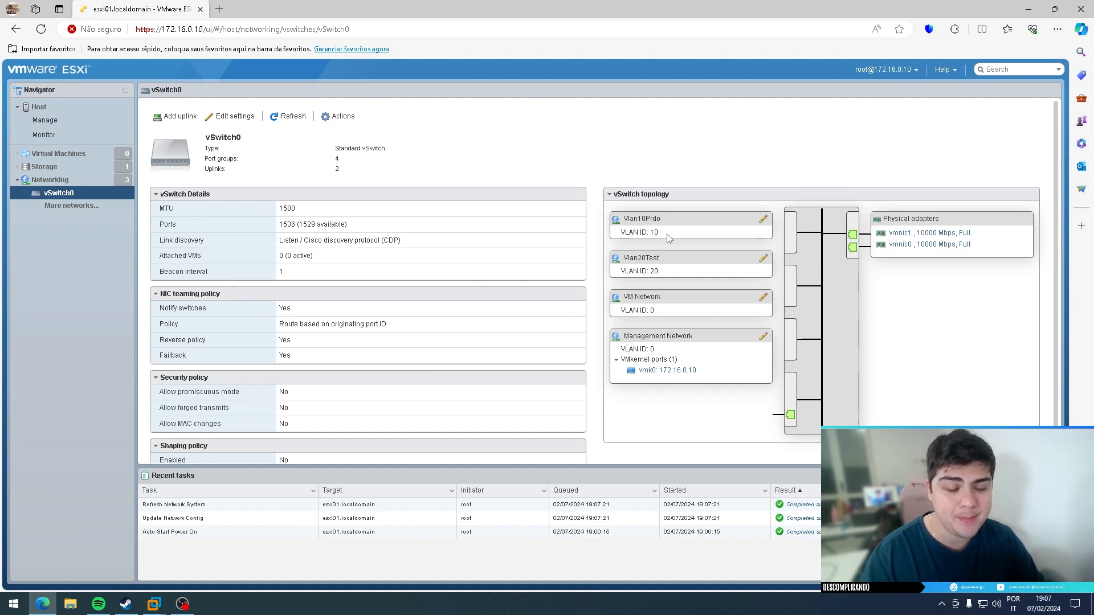
left_click(63, 182)
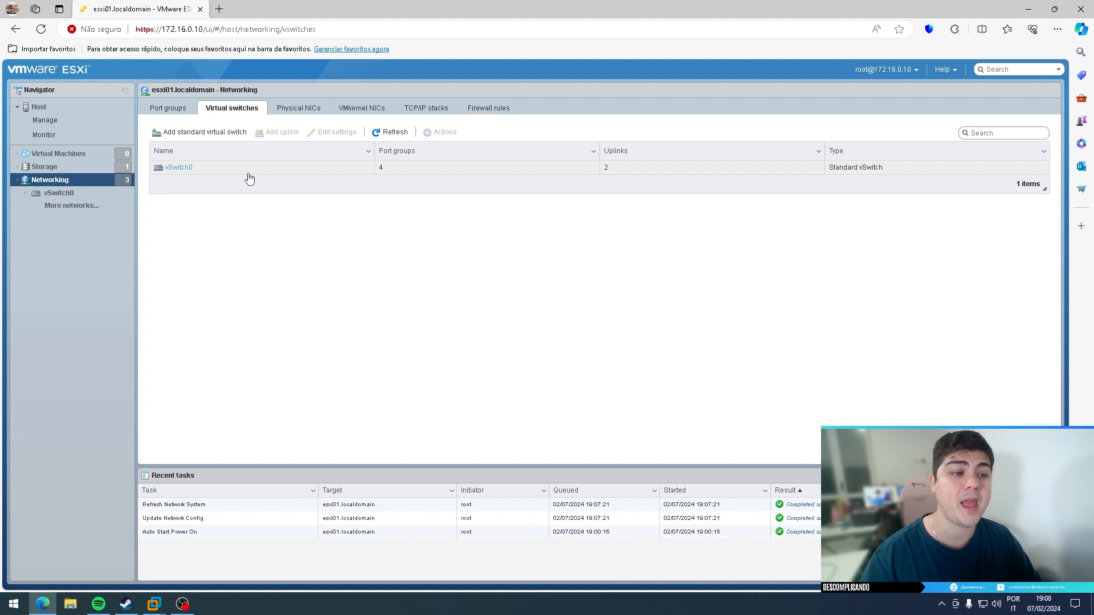
- Cancel a new standard switch and reopen vSwitch0's details, now listing vmnic0 and vmnic1
left_click(198, 132)
left_click_drag(448, 256, 448, 210)
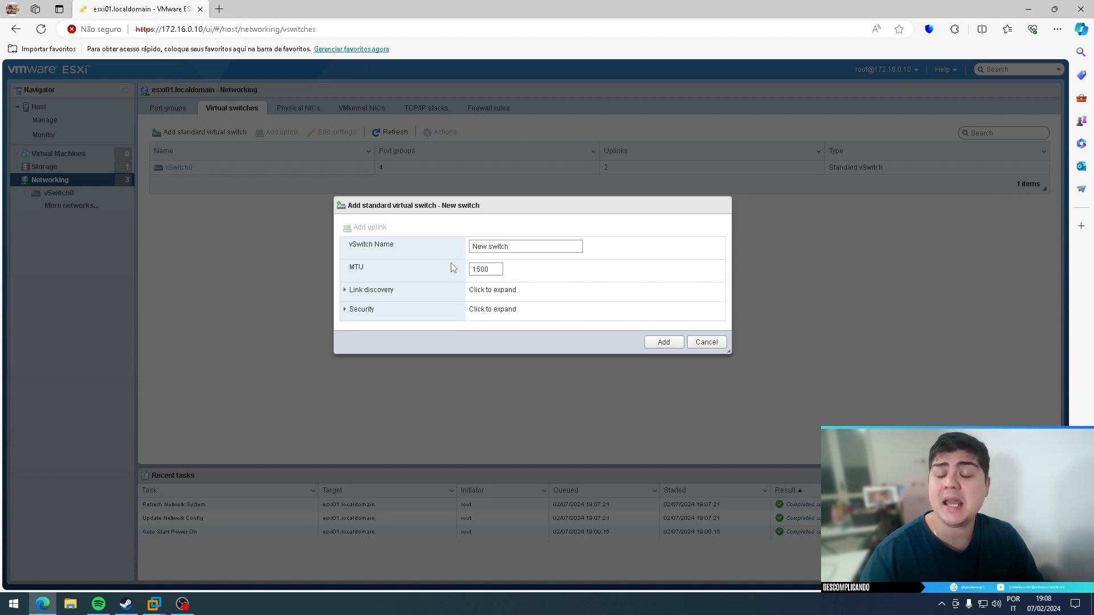
left_click(705, 342)
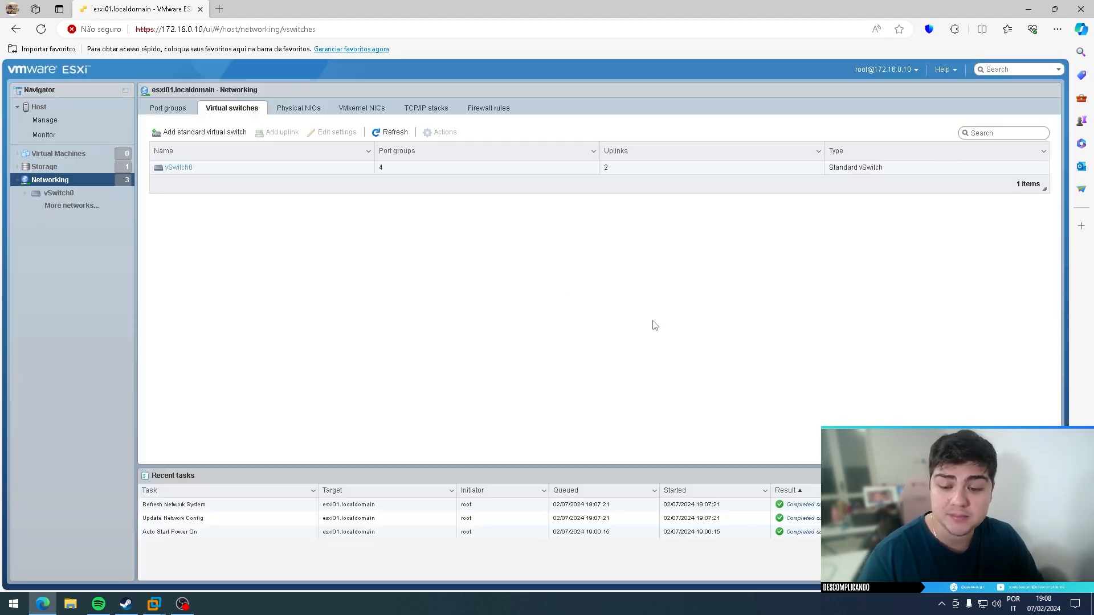
left_click(178, 167)
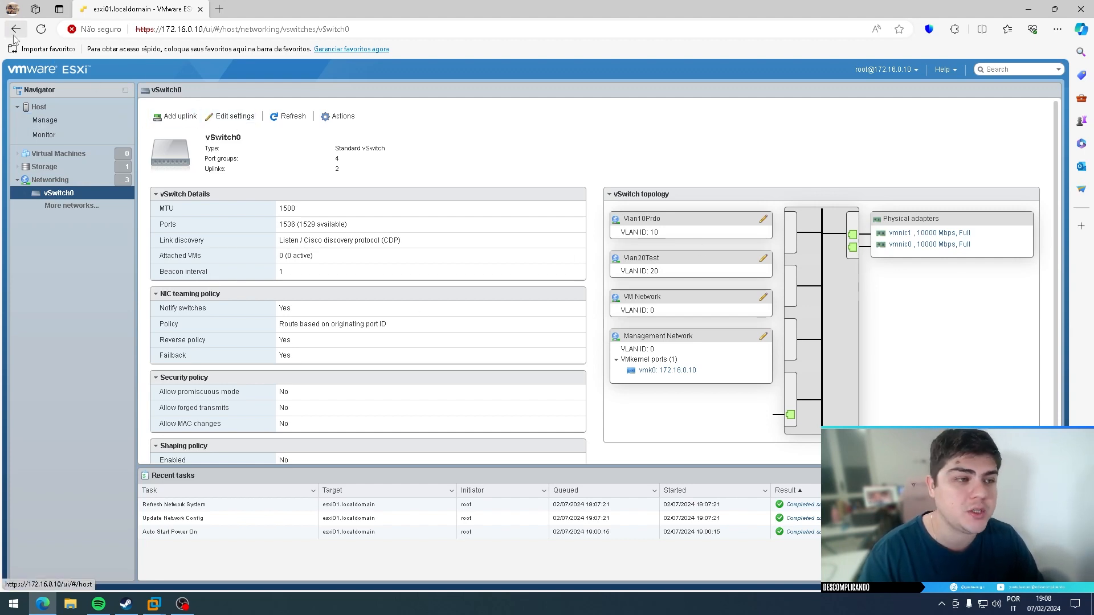
- Review vSwitch0 and its port groups, then begin adding a new standard virtual switch
left_click(63, 180)
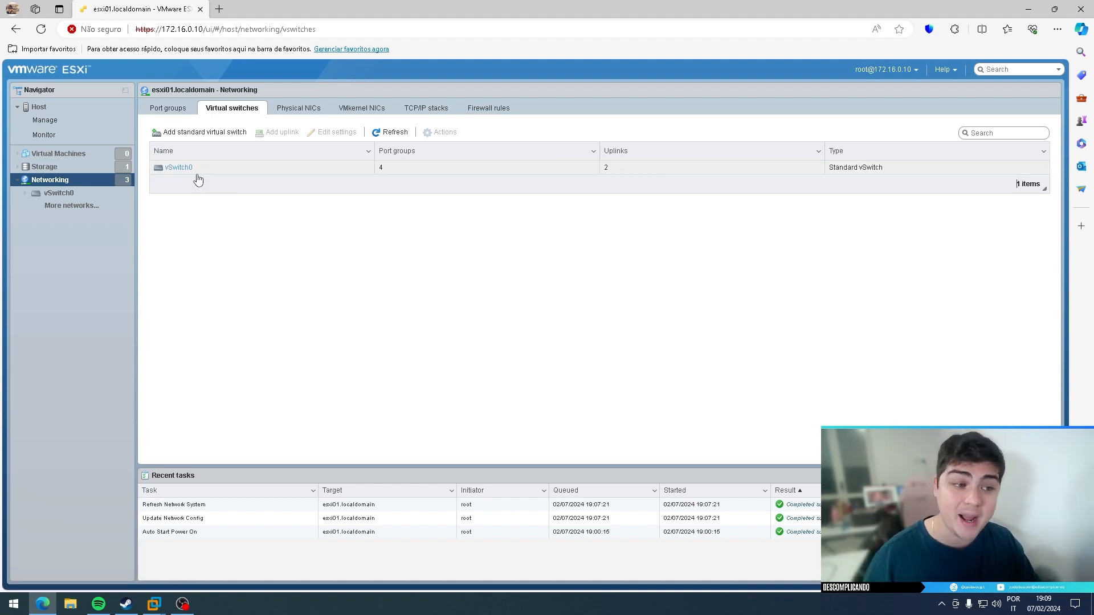
left_click(173, 168)
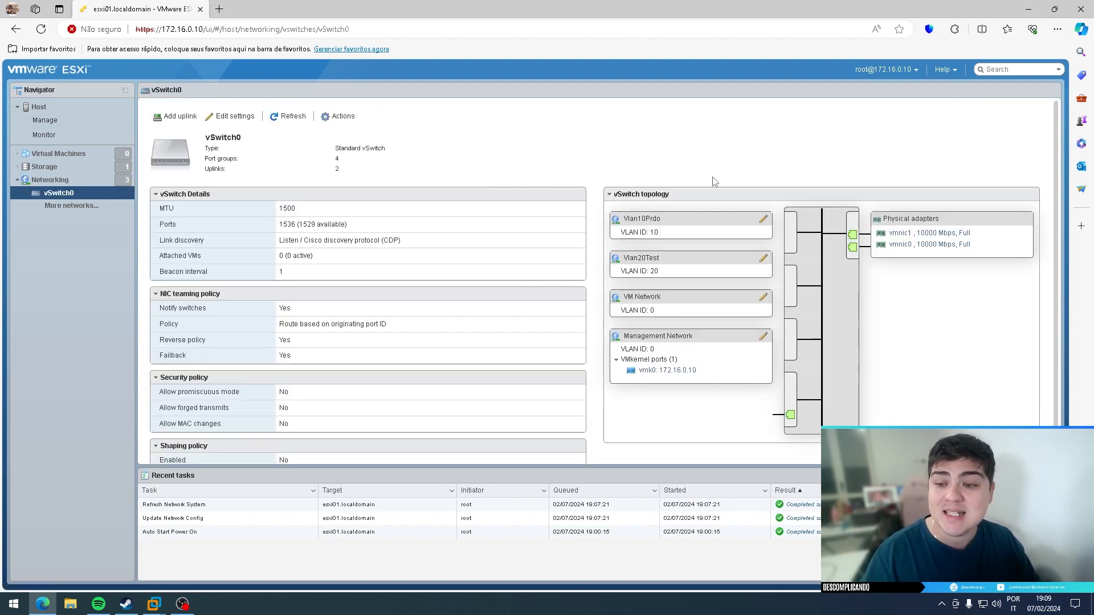
left_click(16, 29)
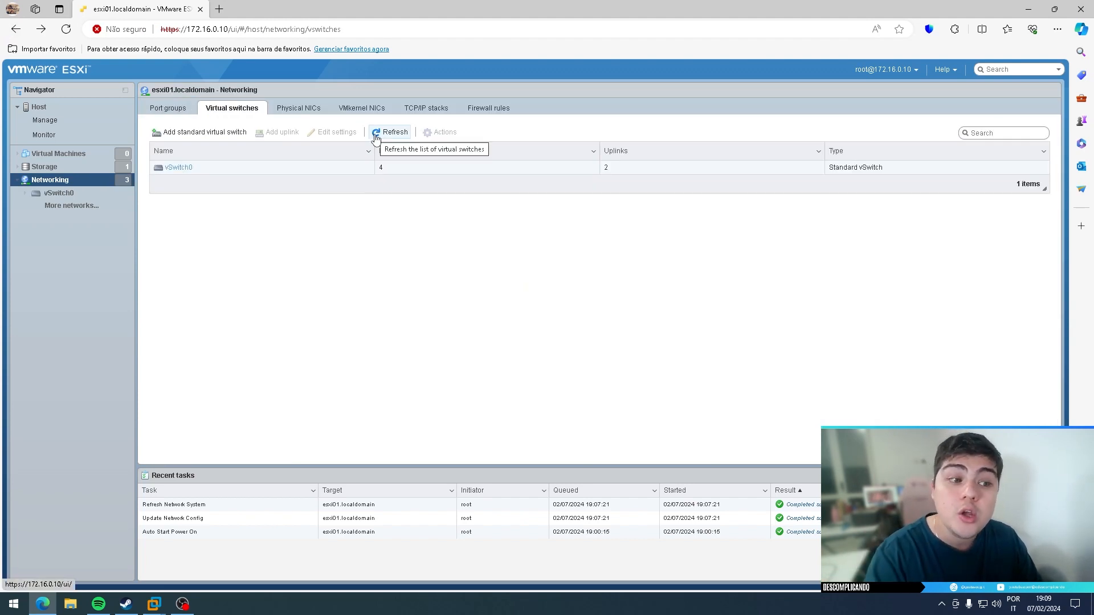
left_click(172, 108)
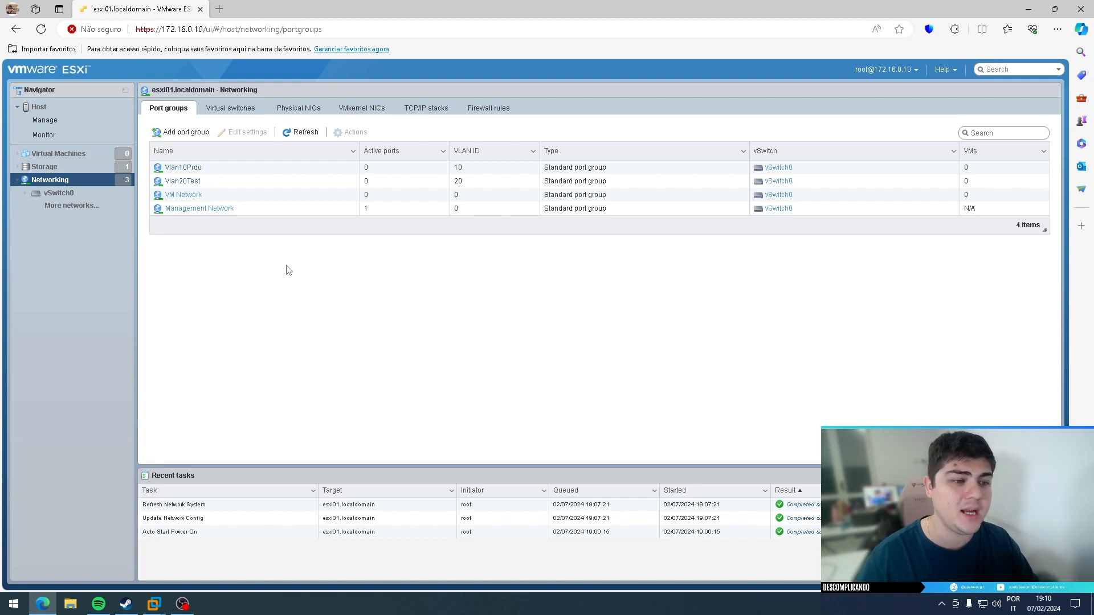
left_click(231, 109)
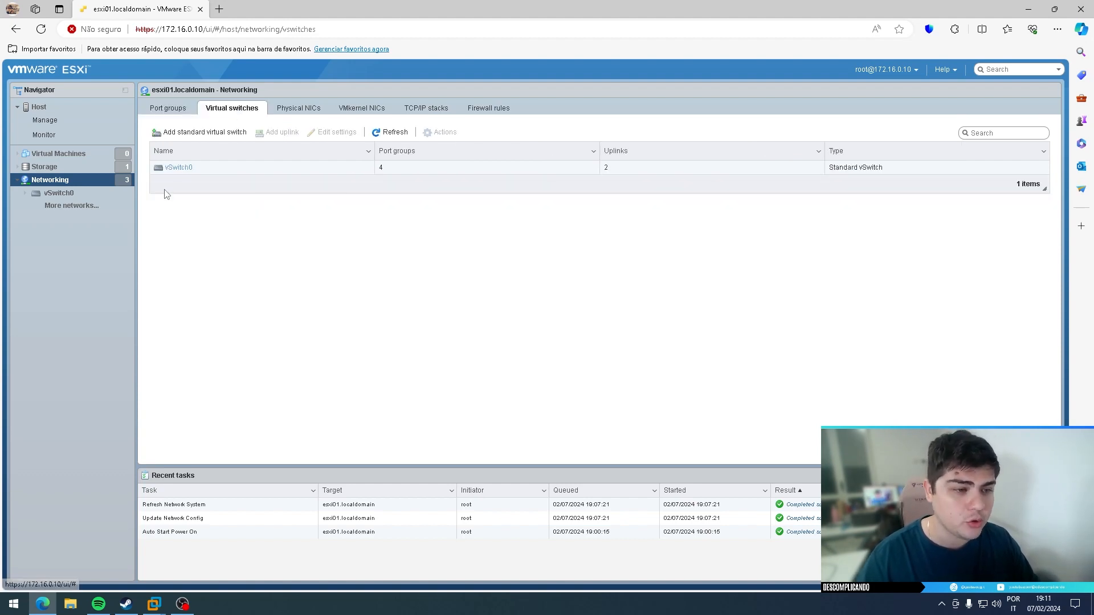
left_click(192, 139)
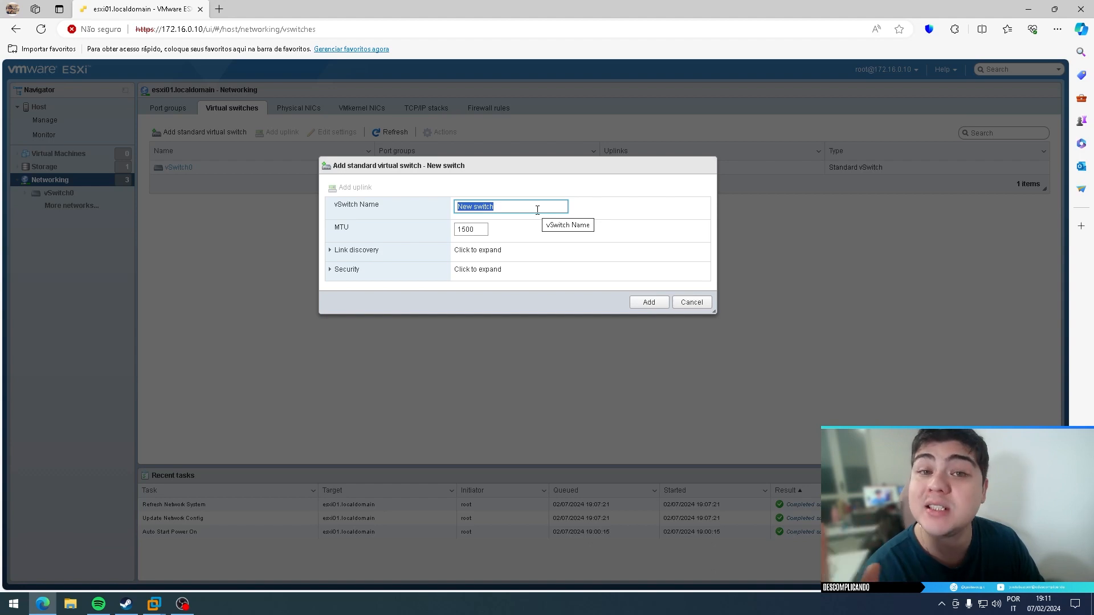
- Enter VSS_Mngt as the new switch's name, leaving MTU at 1500
type("VSD")
type("VSS_")
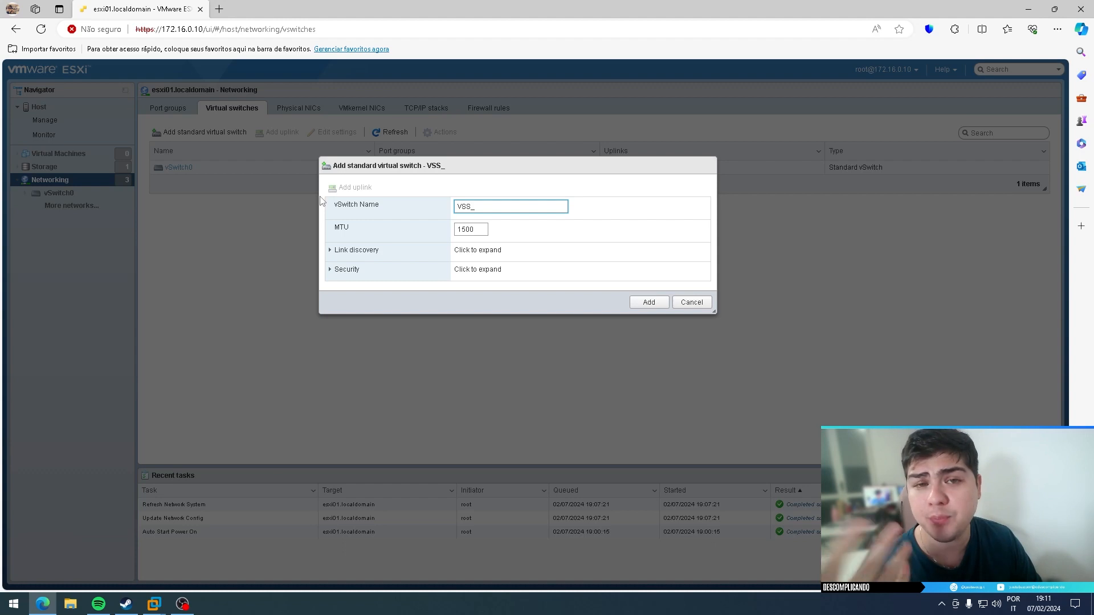
type("mGN")
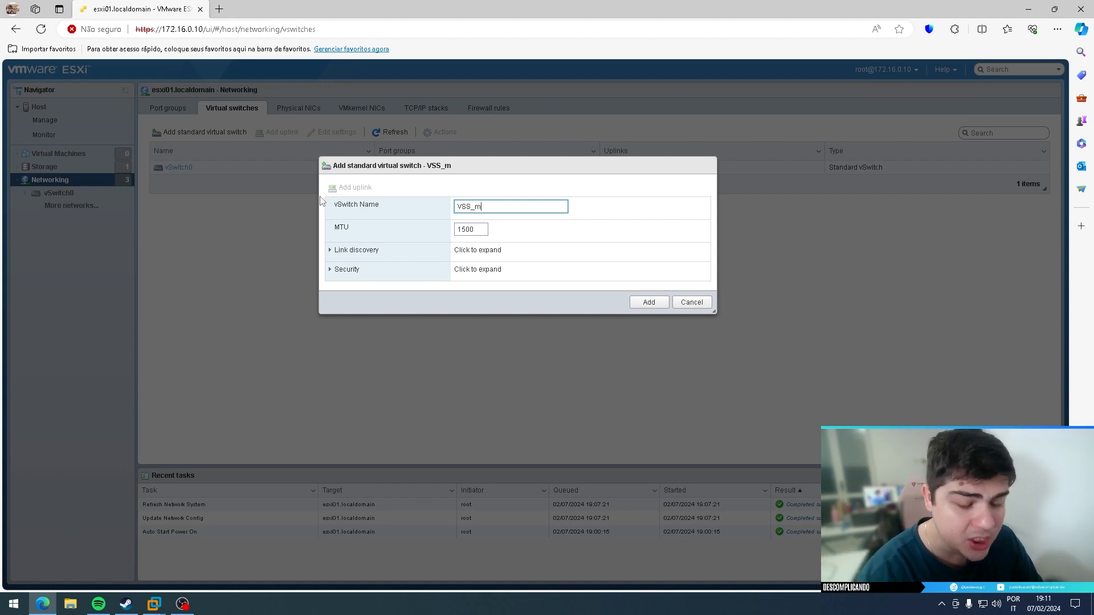
key("BackSpace")
key("BackSpace")
key("BackSpace")
type("Mngt")
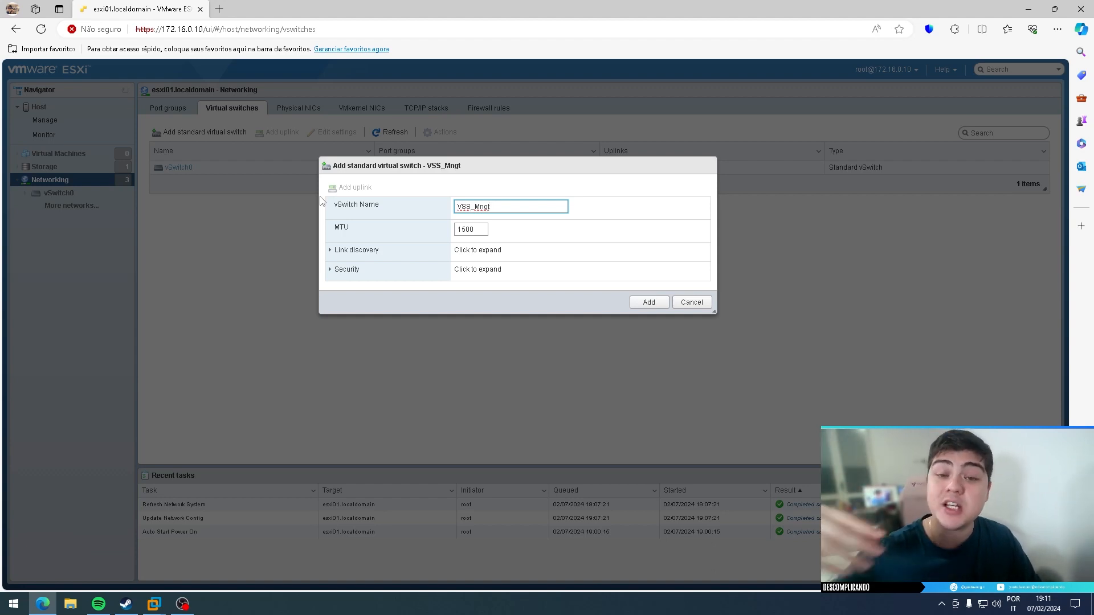
left_click_drag(410, 168, 411, 154)
left_click(499, 190)
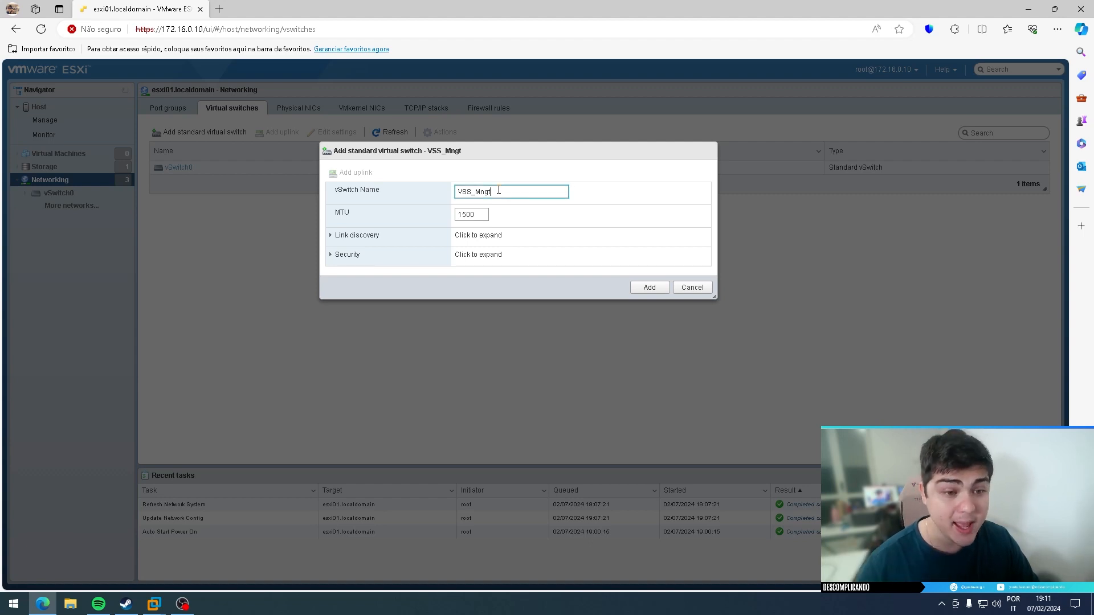
left_click(354, 218)
left_click_drag(335, 215, 375, 215)
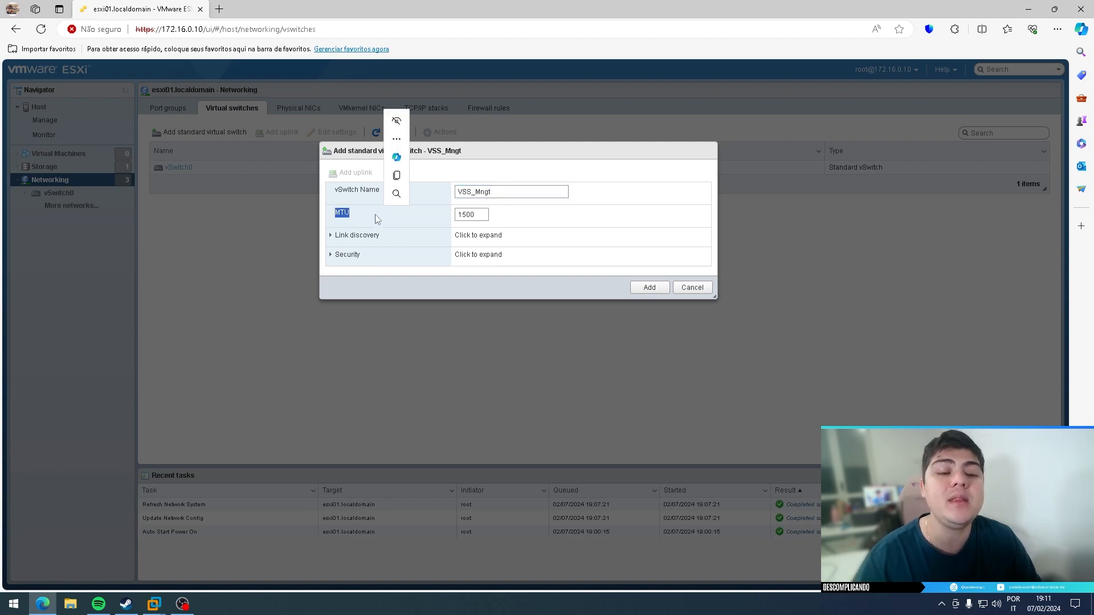
left_click(341, 210)
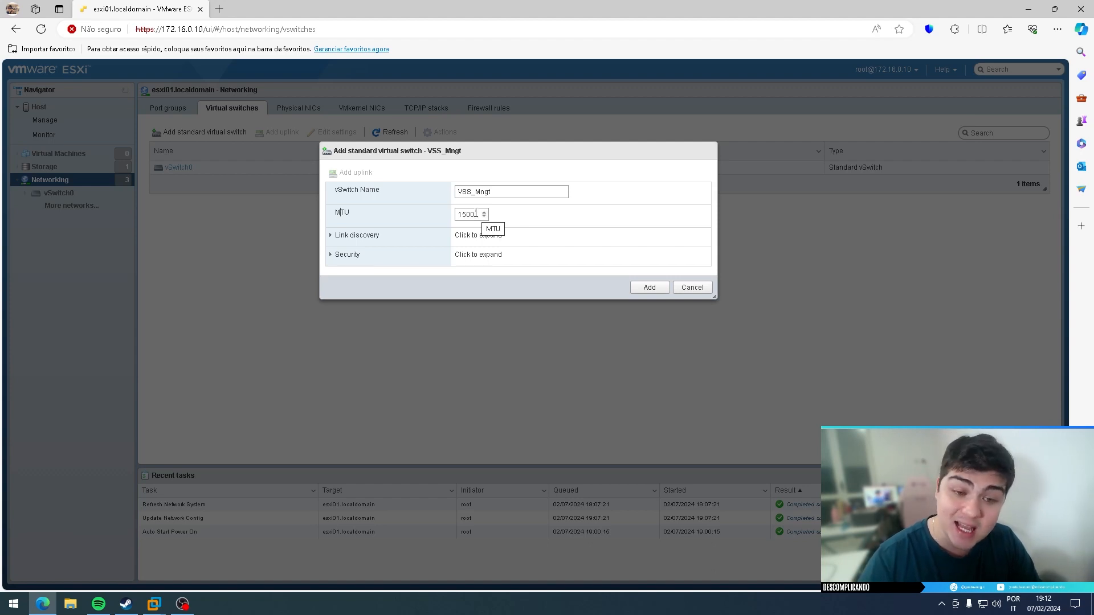
left_click_drag(459, 216, 476, 214)
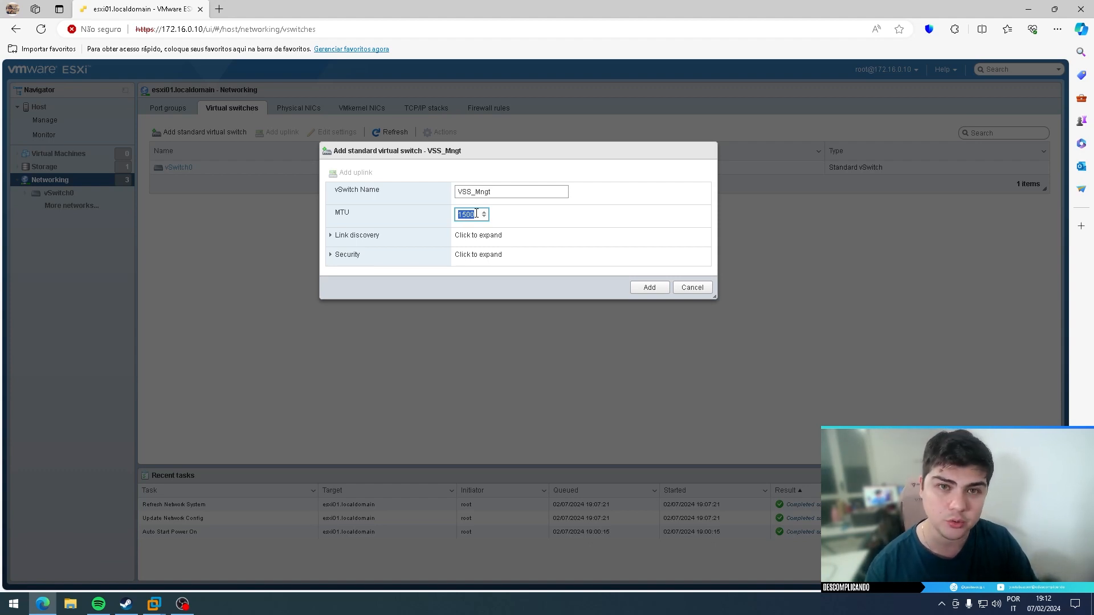
left_click(462, 215)
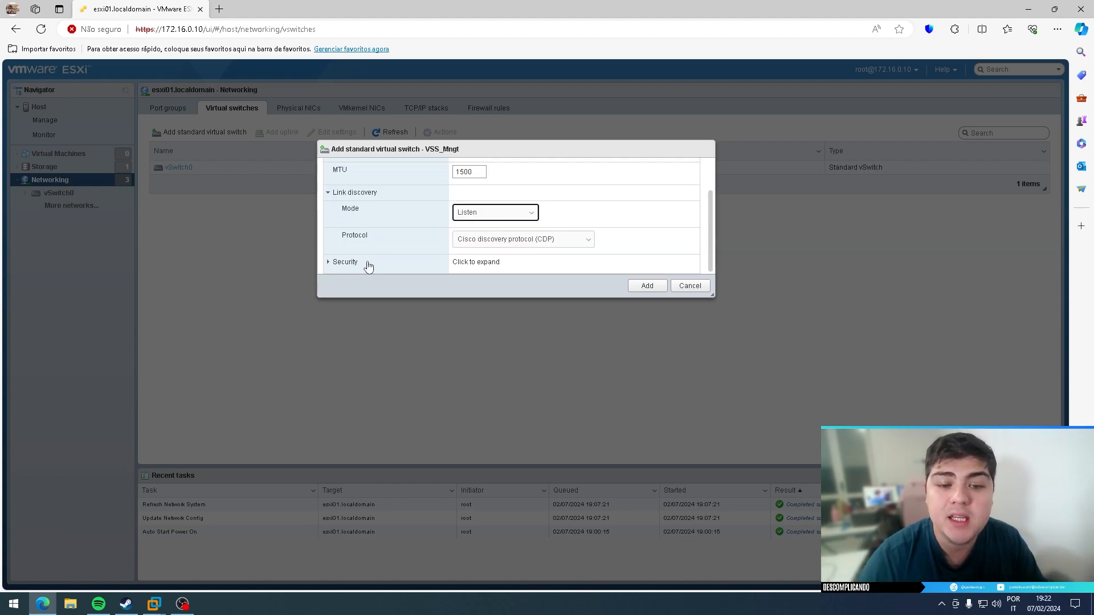
- Keep link discovery at Listen mode with CDP, and expand the Security settings
left_click(507, 217)
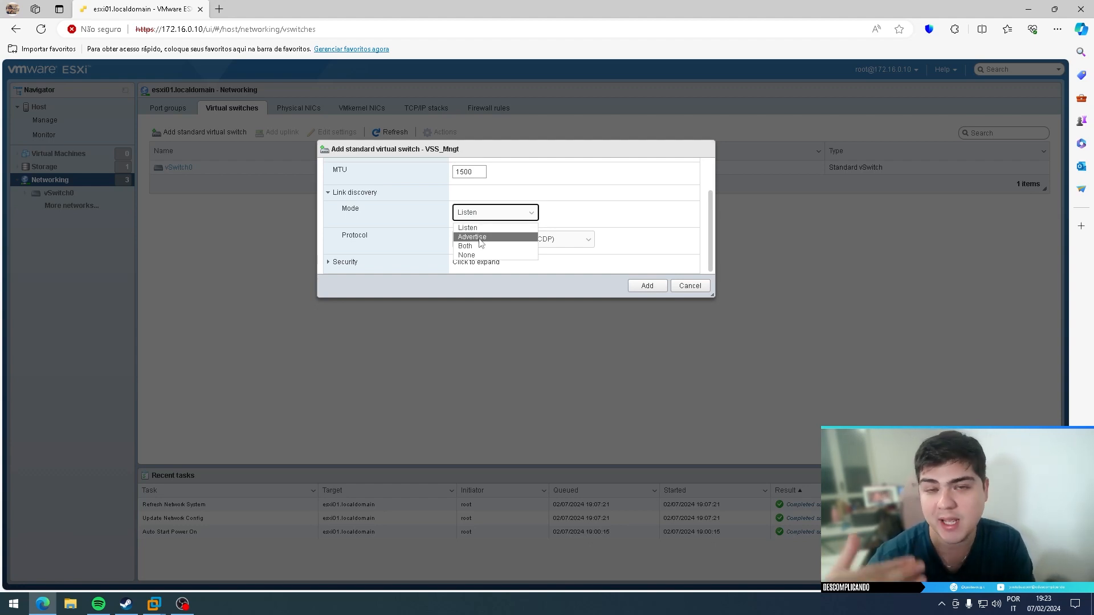
left_click(552, 212)
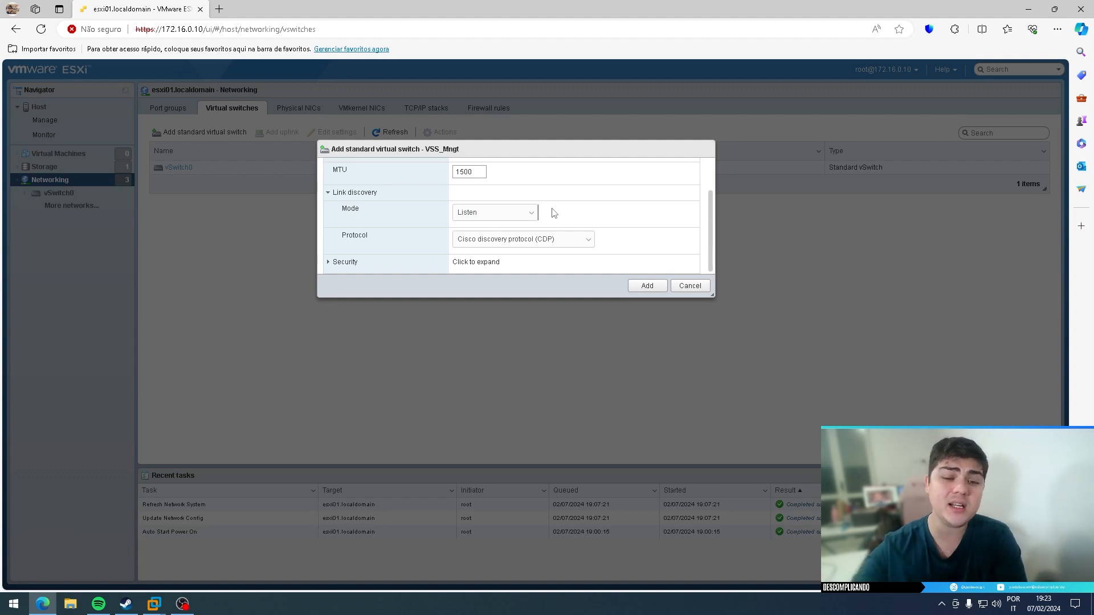
left_click(539, 239)
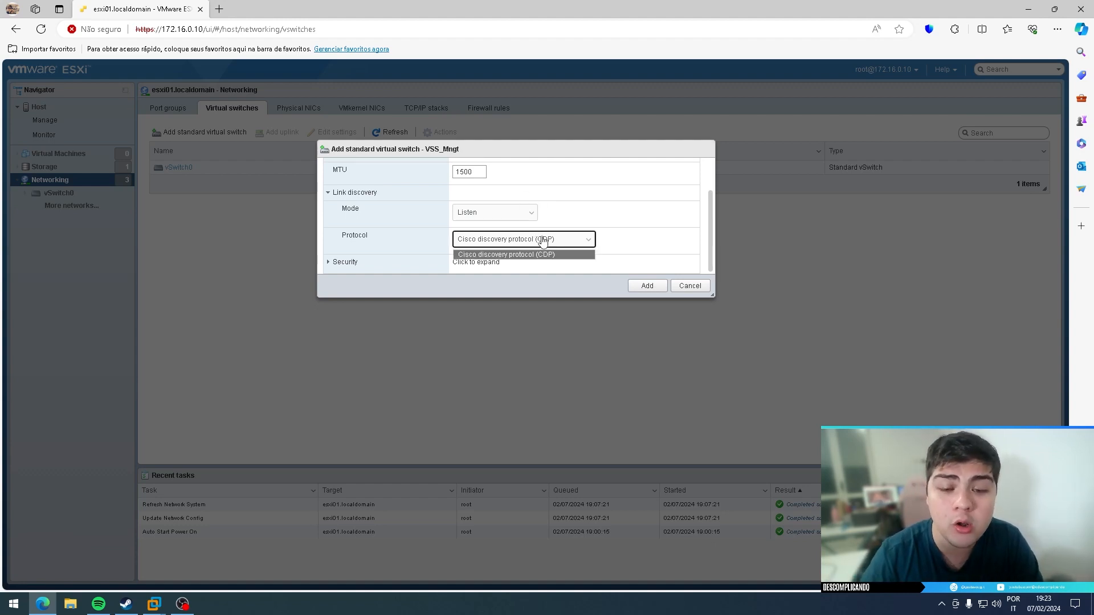
left_click(543, 241)
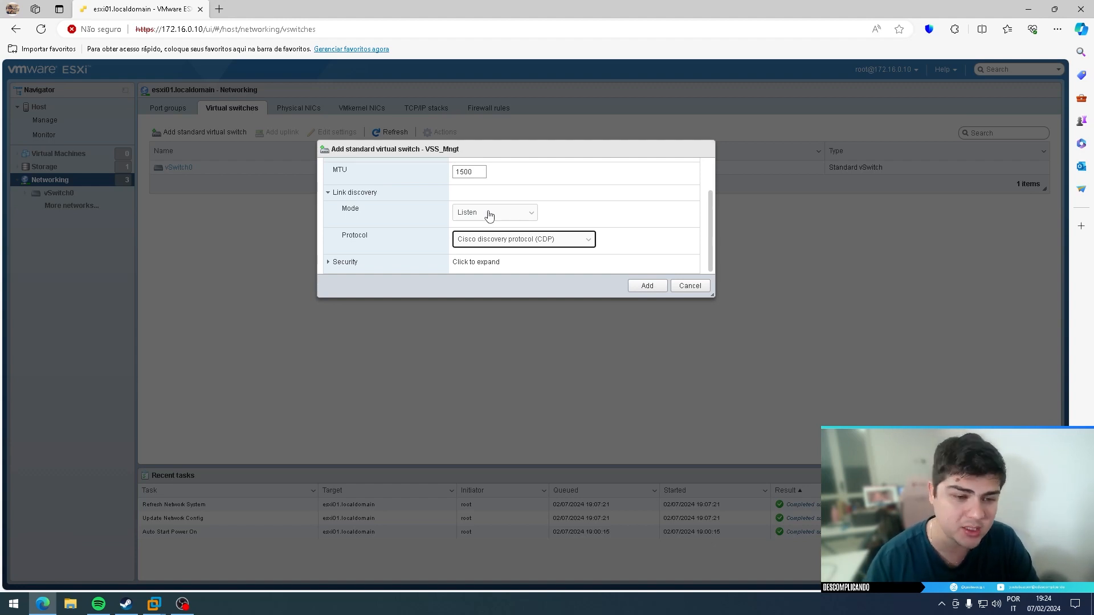
left_click(331, 263)
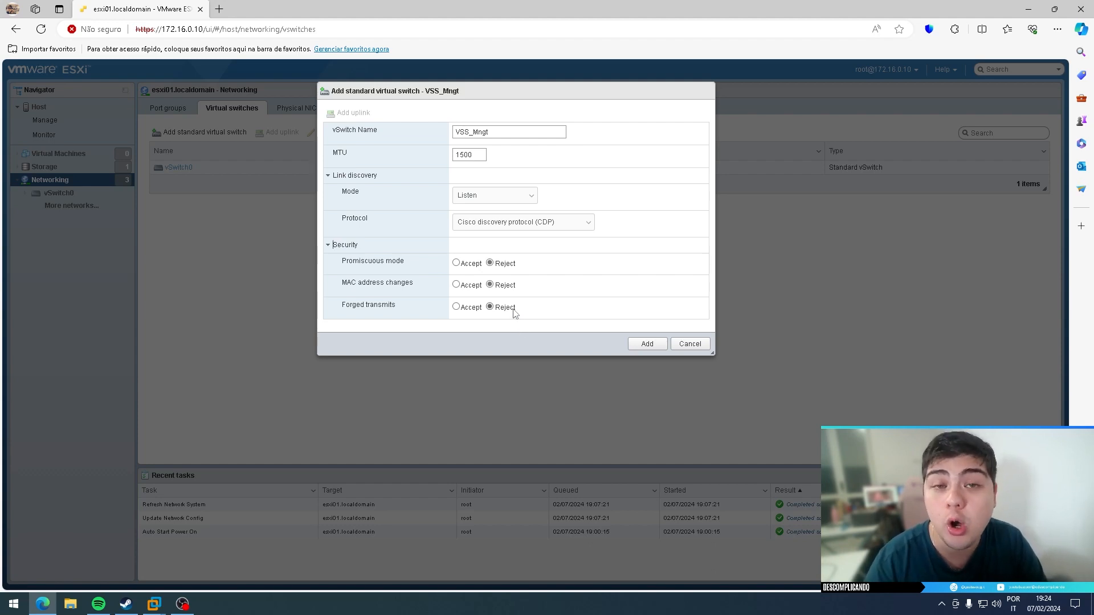
- Set MAC address changes and forged transmits to Accept, leaving promiscuous mode at Reject
left_click(456, 285)
left_click(456, 307)
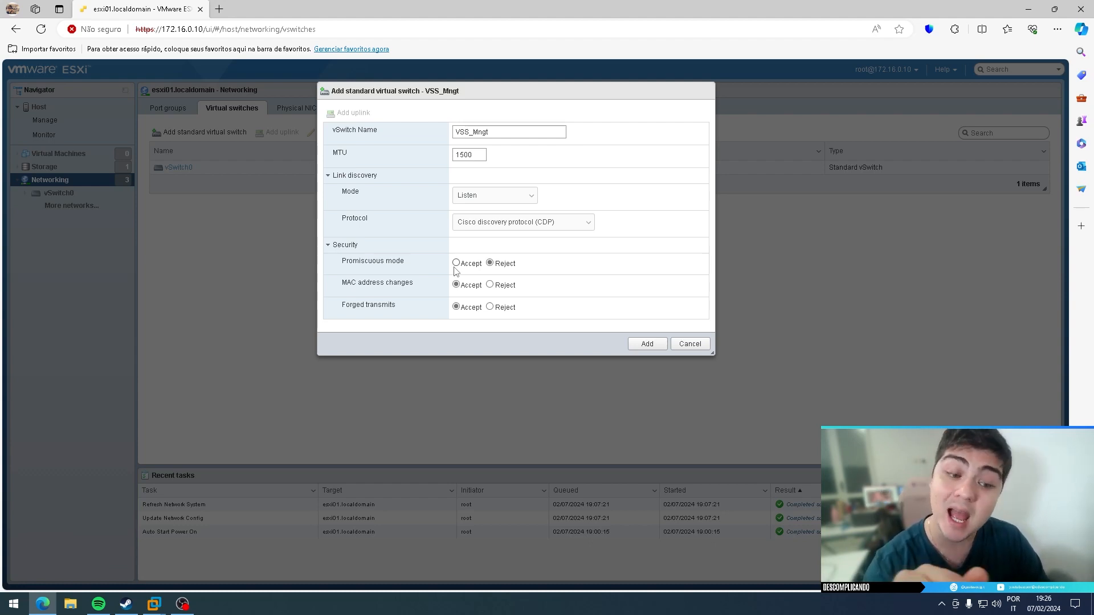
- Add the VSS_Mngt switch, then open vSwitch0's Edit settings form
left_click(646, 345)
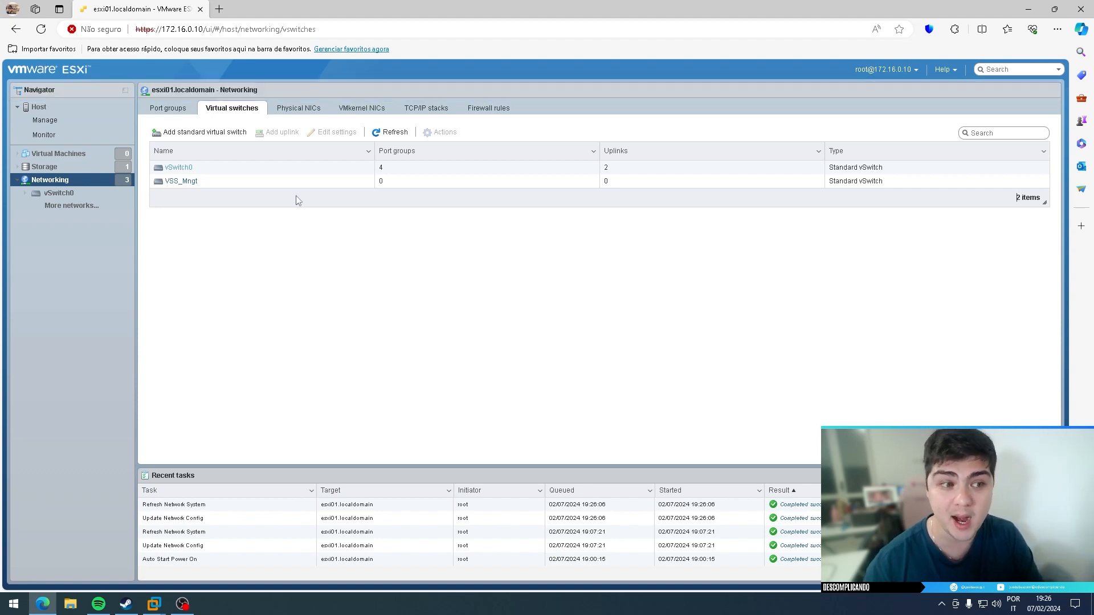
left_click(182, 186)
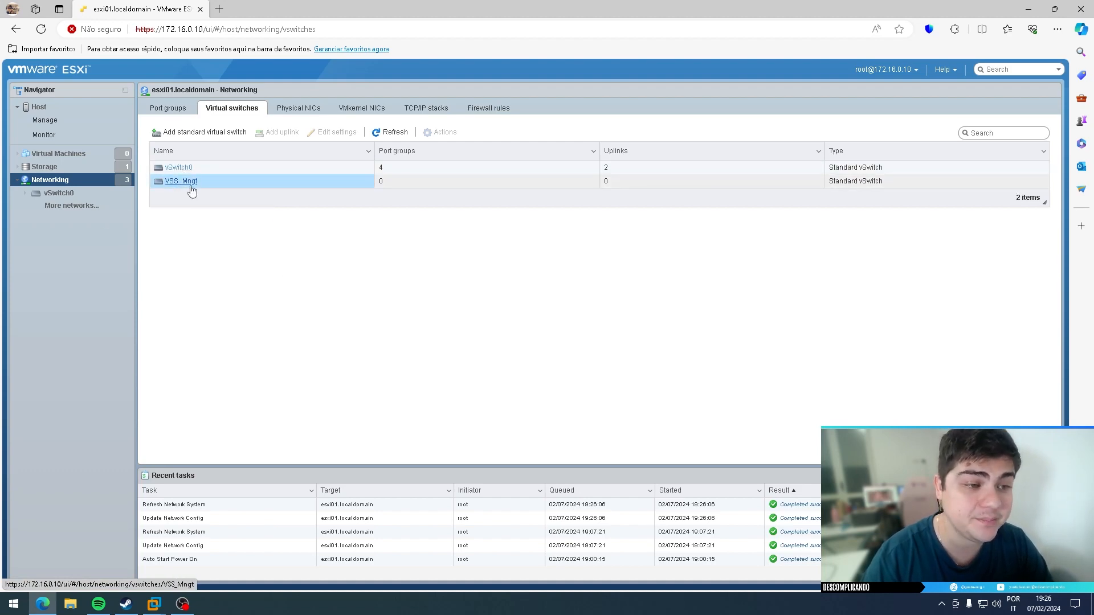
left_click(179, 167)
left_click(235, 116)
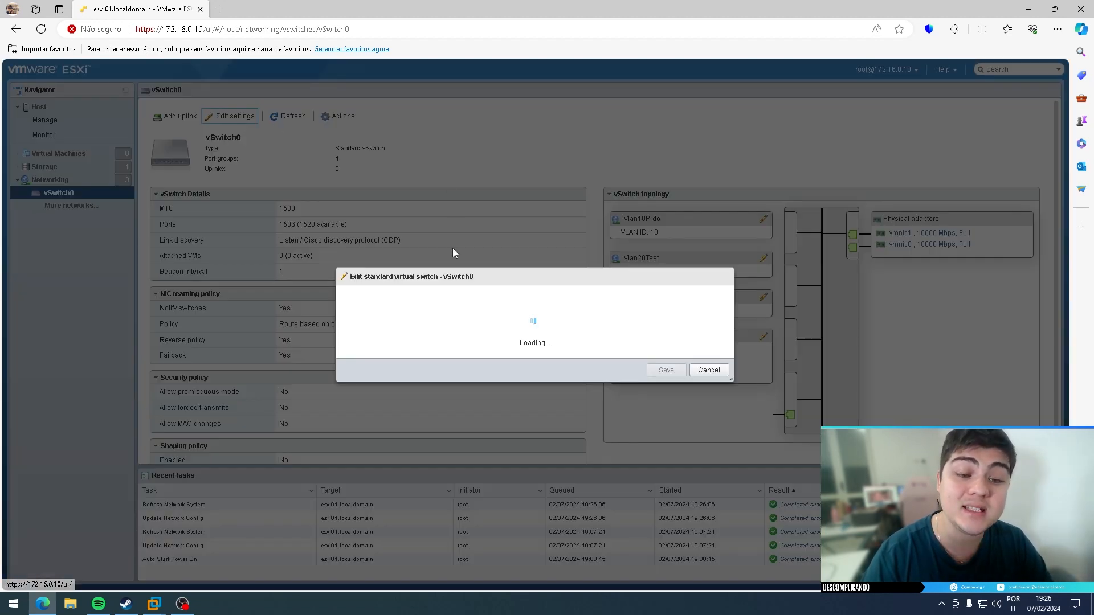